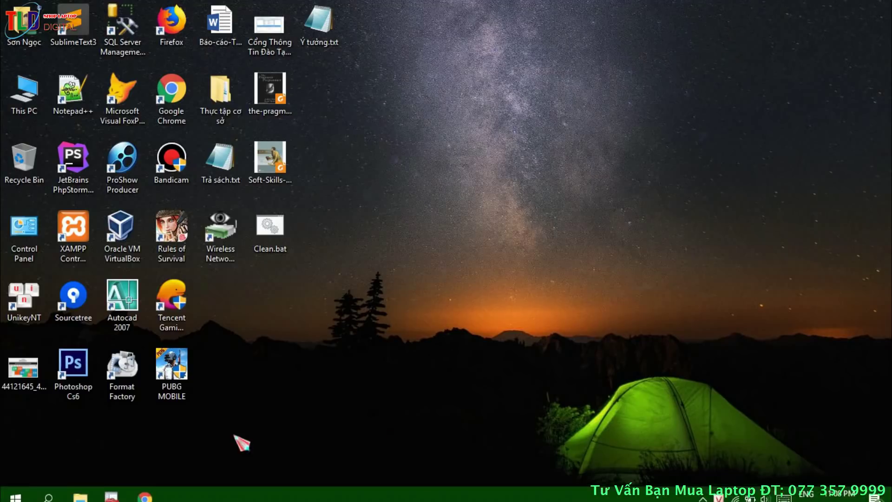
Open the user's temporary files folder by running %temp%
mouse_move(66, 489)
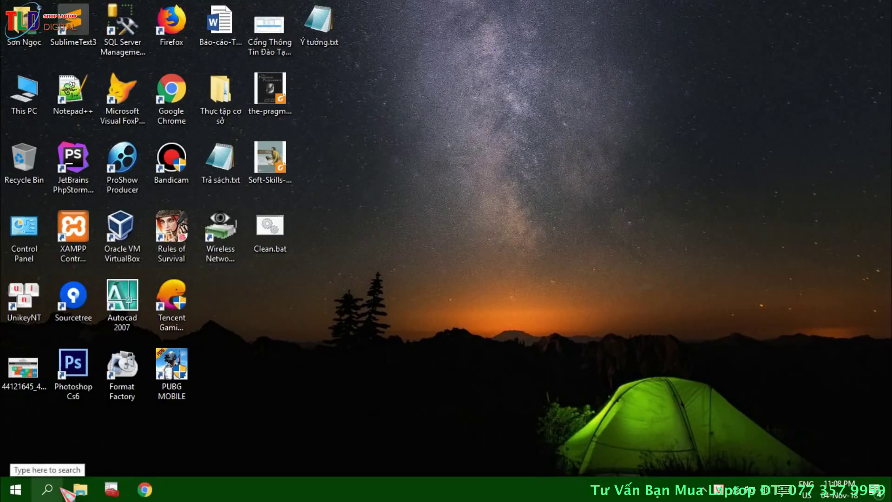
key("super+r")
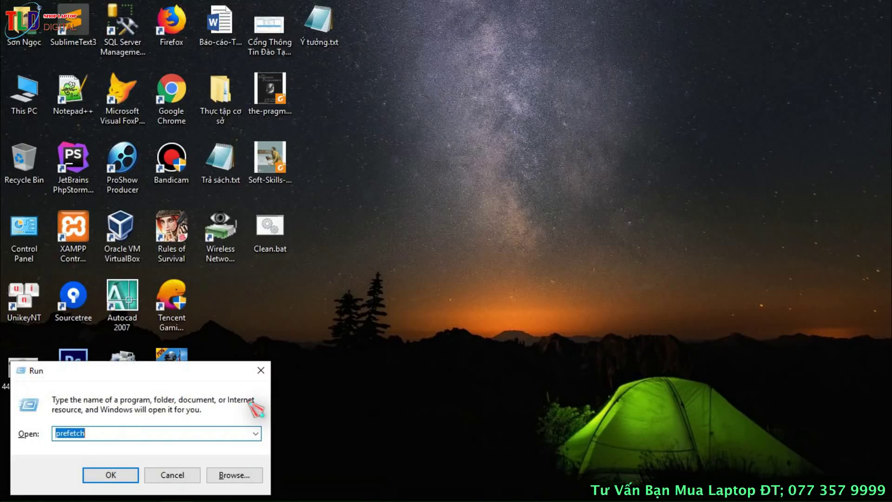
key("BackSpace")
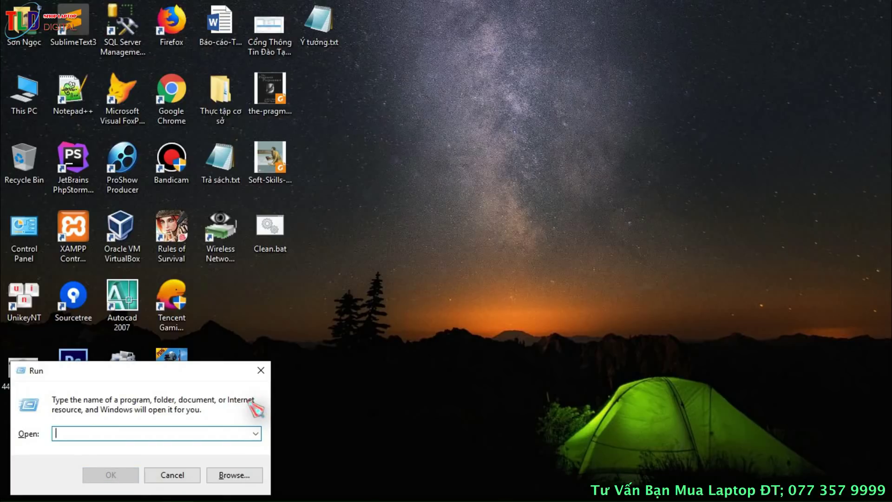
type("%")
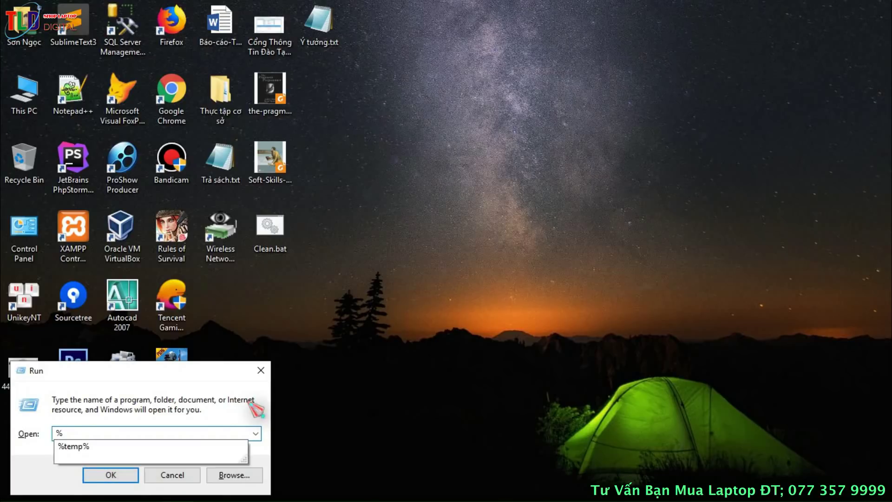
type("temp%")
key("Return")
Permanently delete all items in the Temp folder, skipping files in use for all current items
left_click(242, 406)
scroll(576, 266, "down", 10)
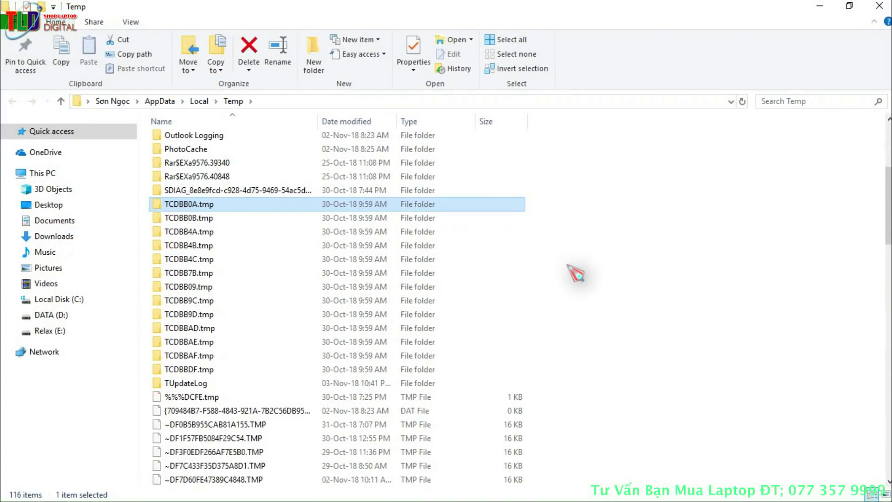
scroll(574, 284, "up", 10)
scroll(604, 316, "up", 1)
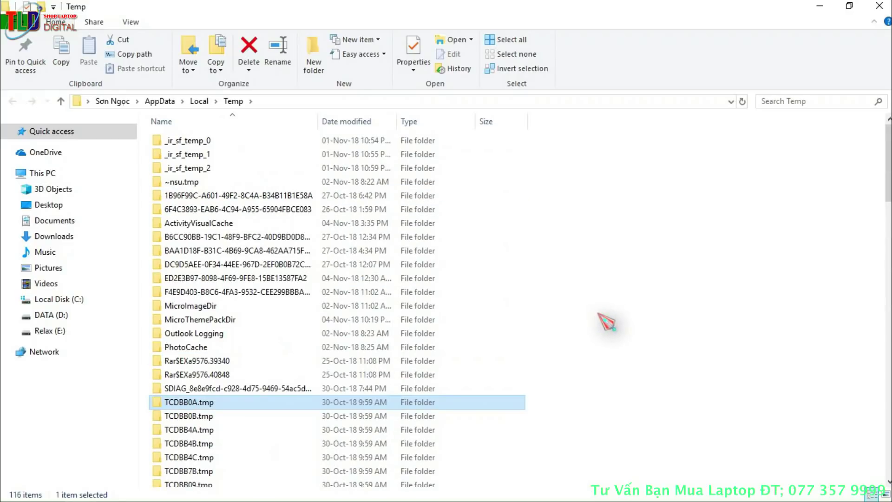
key("ctrl+a")
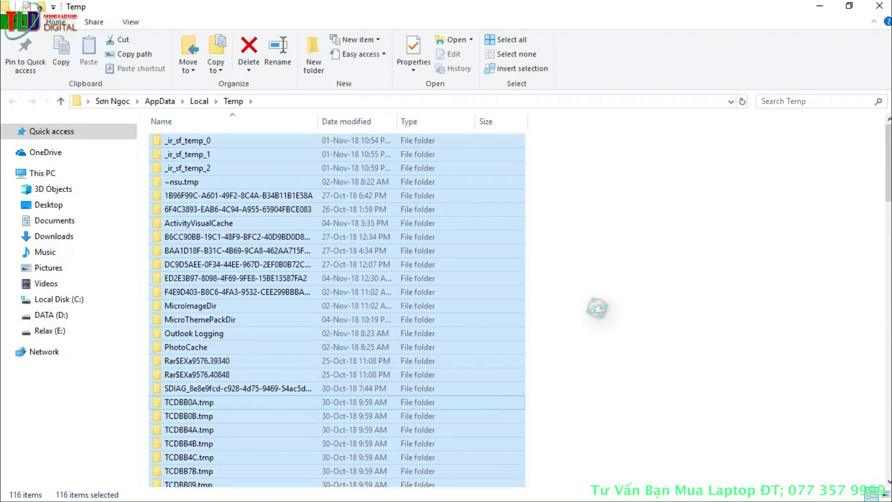
key("shift+Delete")
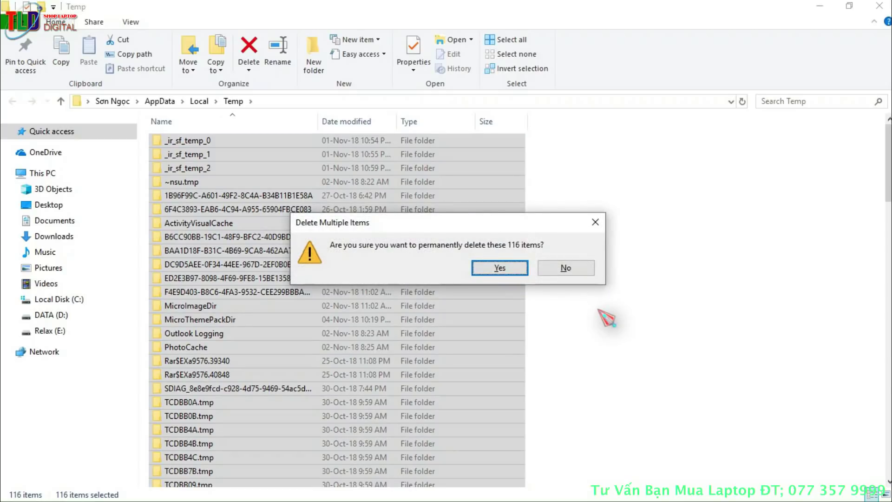
key("Return")
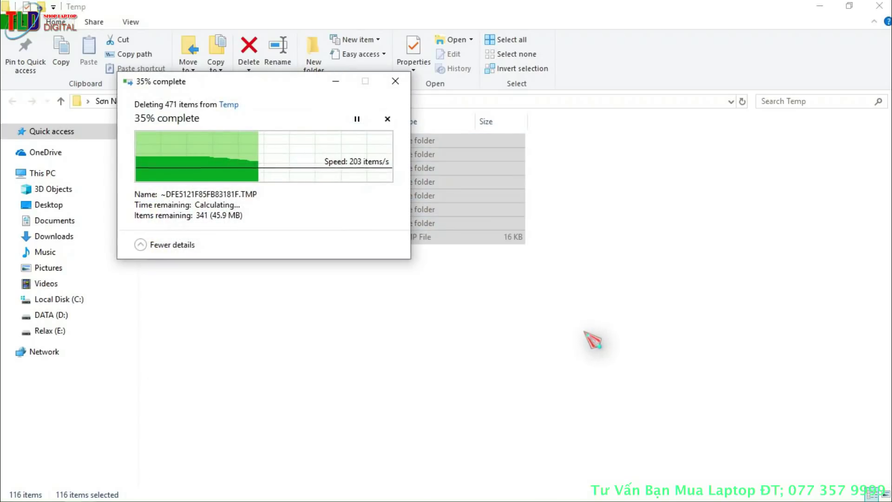
left_click(202, 205)
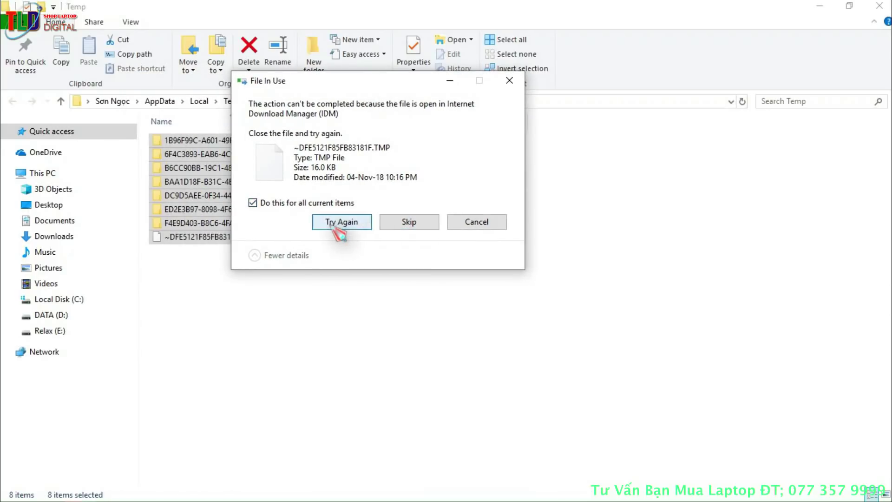
left_click(408, 222)
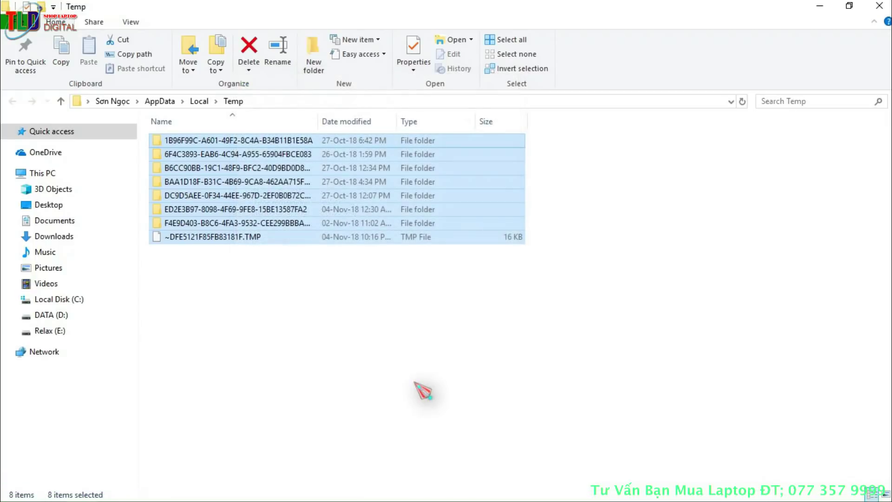
Open the 1B96F99C-A601-49F2-8C4A-B34B11B1E58A folder and send all its contents to the Recycle Bin, granting administrator permission for all items
left_click(344, 358)
mouse_move(244, 142)
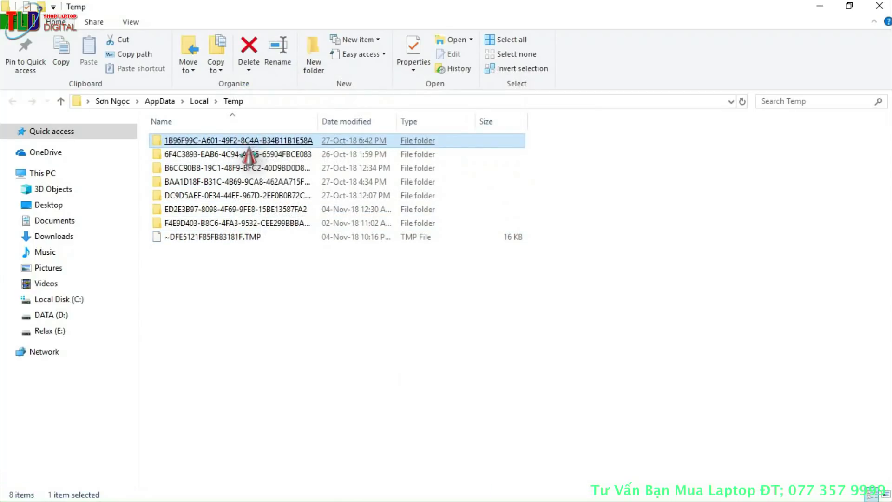
left_click(244, 141)
mouse_move(243, 171)
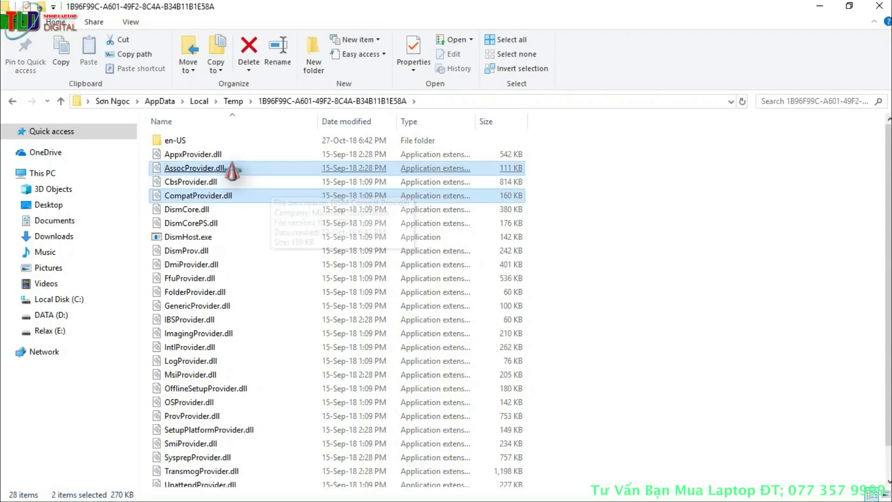
key("ctrl+a")
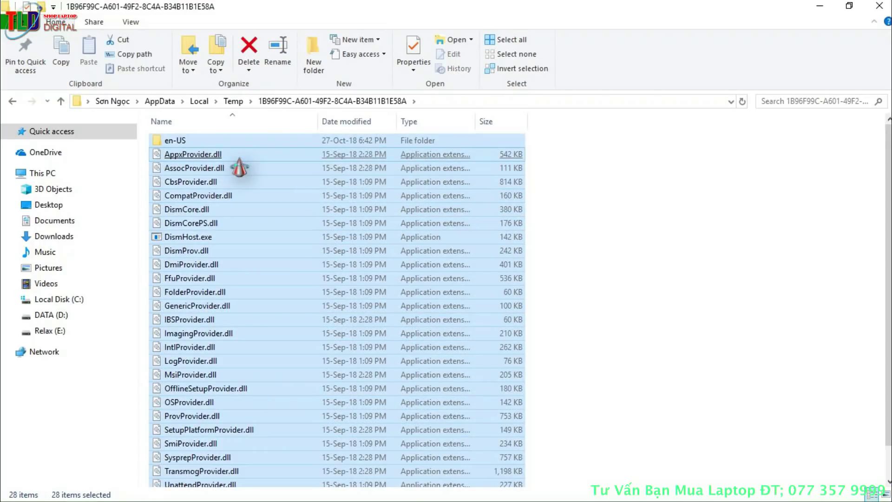
key("Delete")
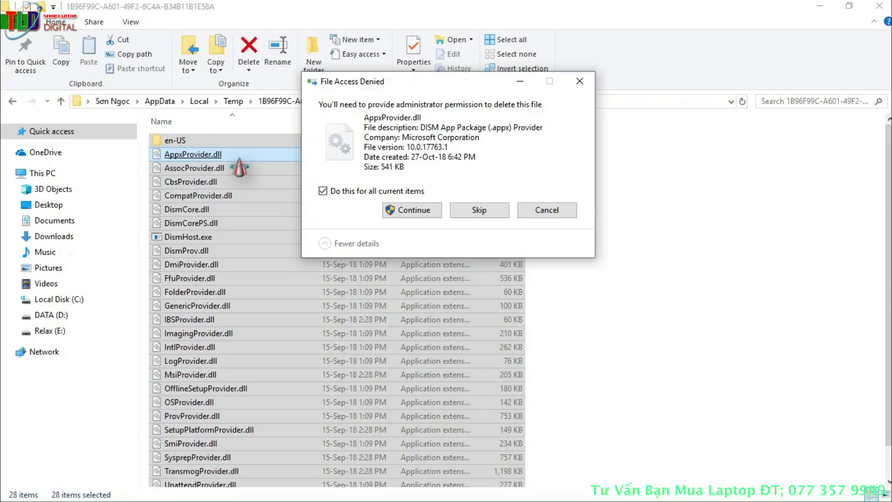
key("Return")
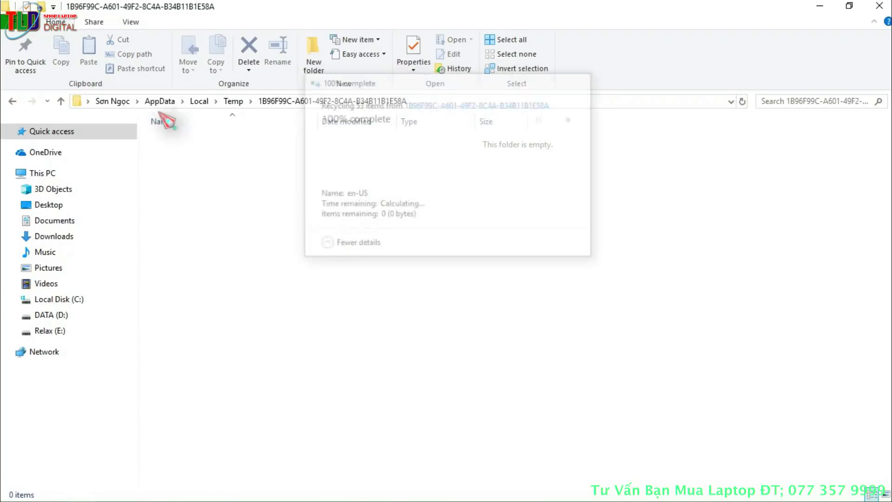
From Temp, open the 6F4C3893-EAB6-4C94-A955-65904FBCE083 folder and permanently delete all its contents, granting administrator permission for all items
left_click(60, 101)
double_click(223, 153)
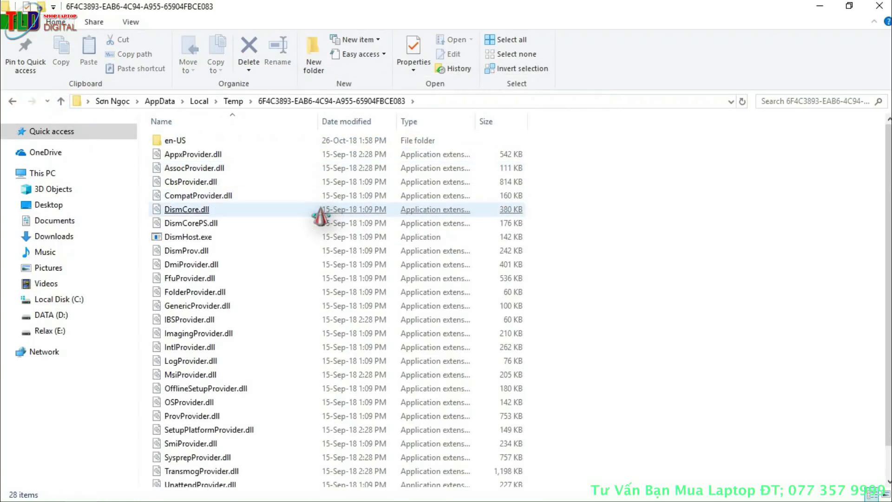
key("ctrl+a")
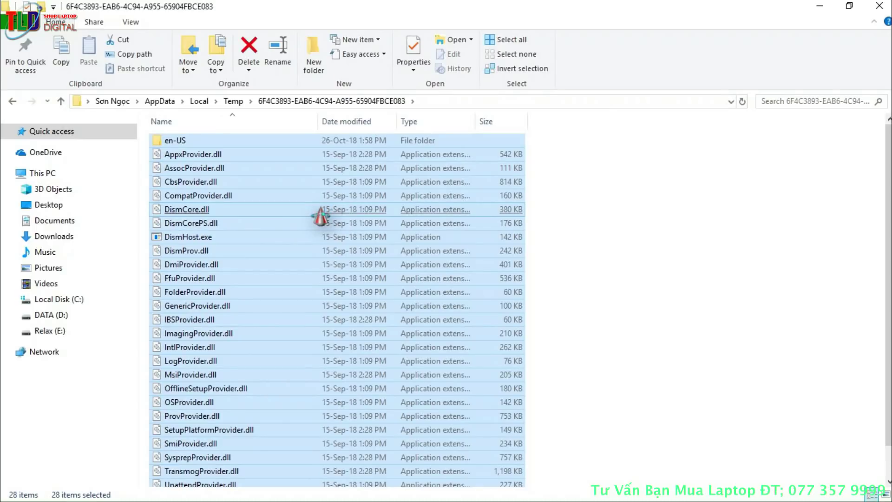
key("shift+Delete")
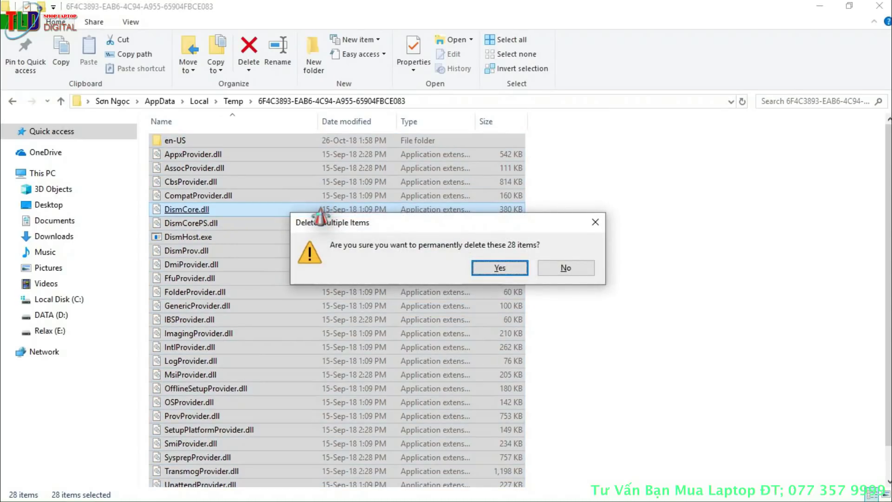
key("Return")
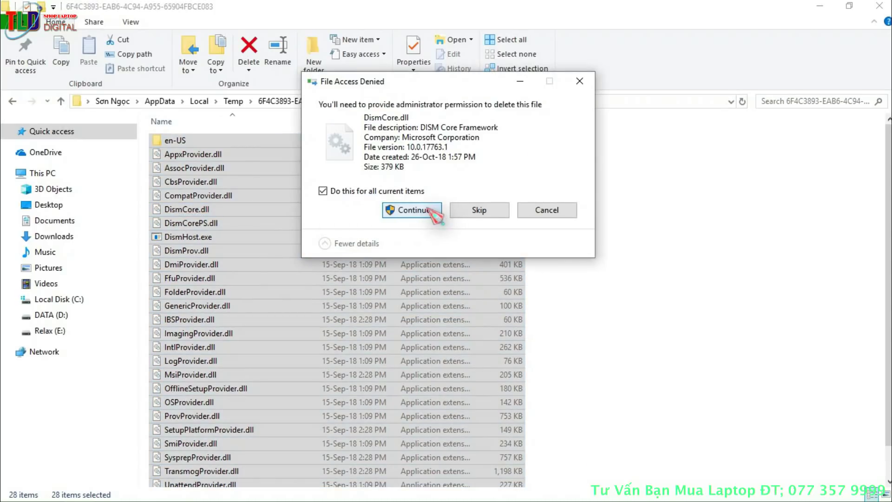
left_click(430, 211)
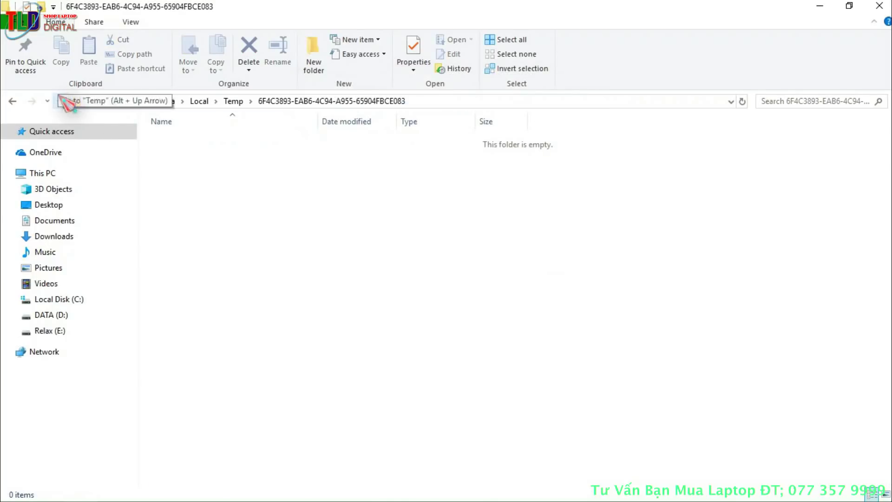
Return to Temp and permanently delete everything left there, retrying the in-use file before cancelling the rest of the deletion
left_click(61, 101)
left_click(182, 168, "ctrl")
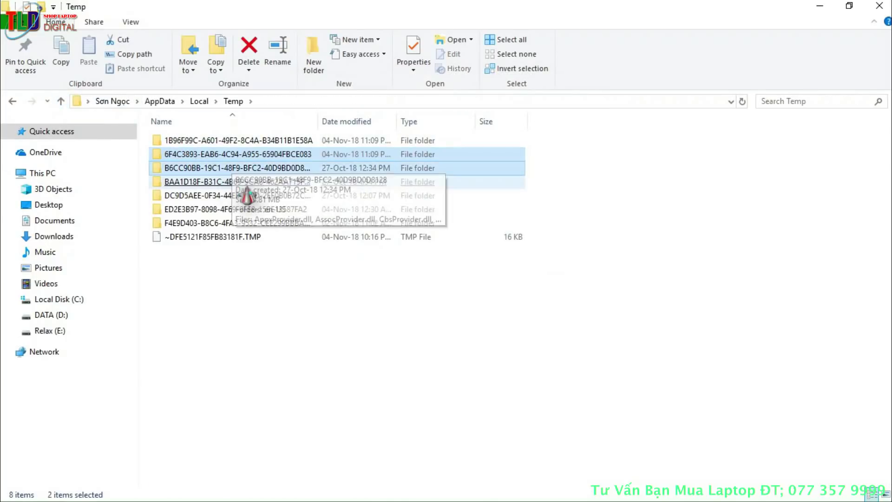
key("ctrl+a")
key("shift+Delete")
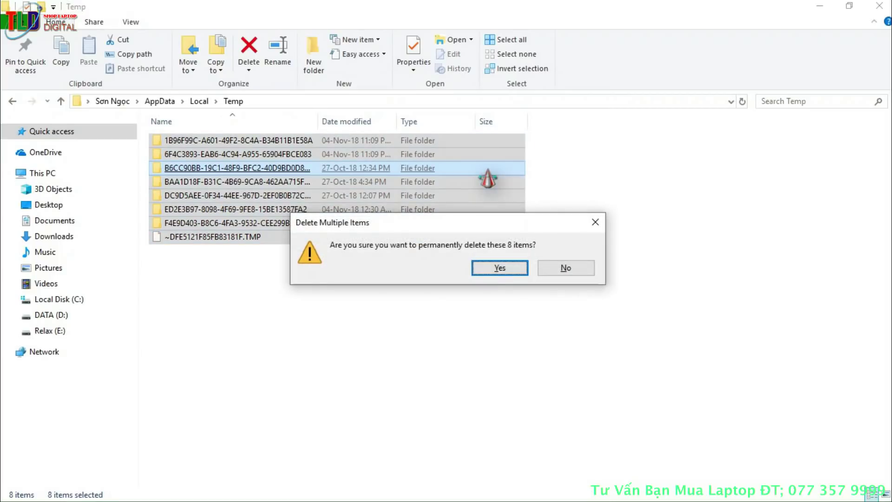
left_click(500, 270)
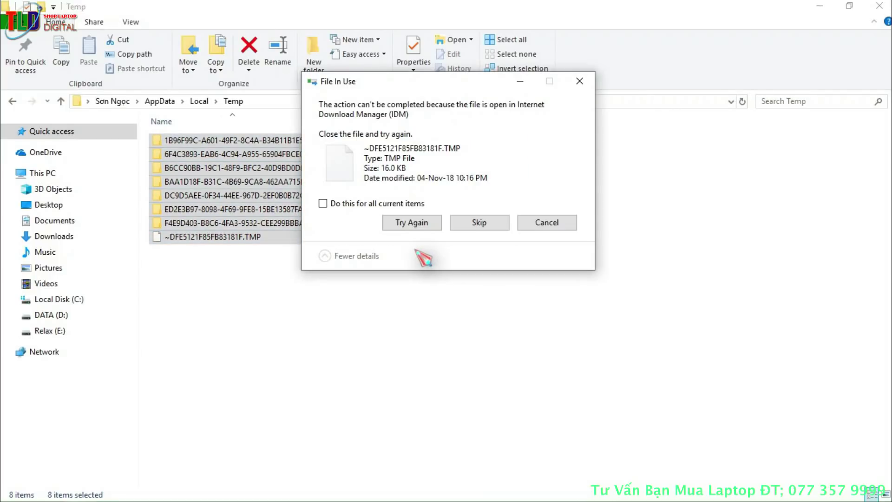
left_click(397, 222)
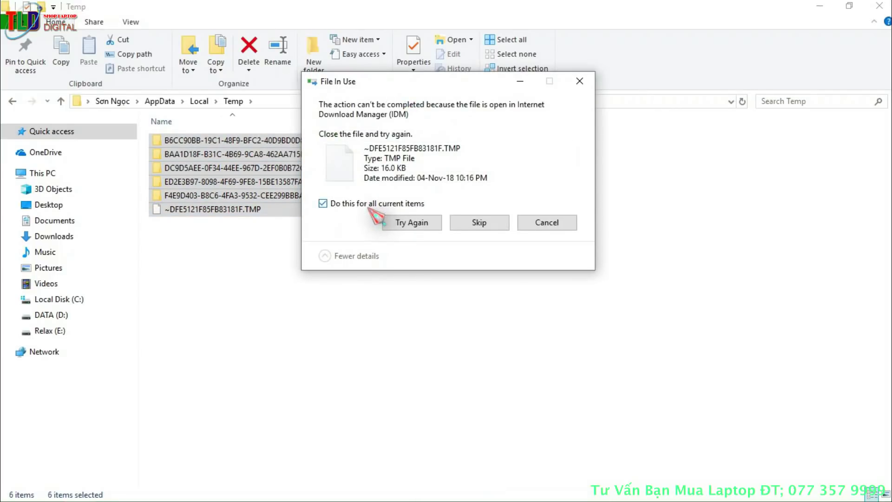
left_click(534, 222)
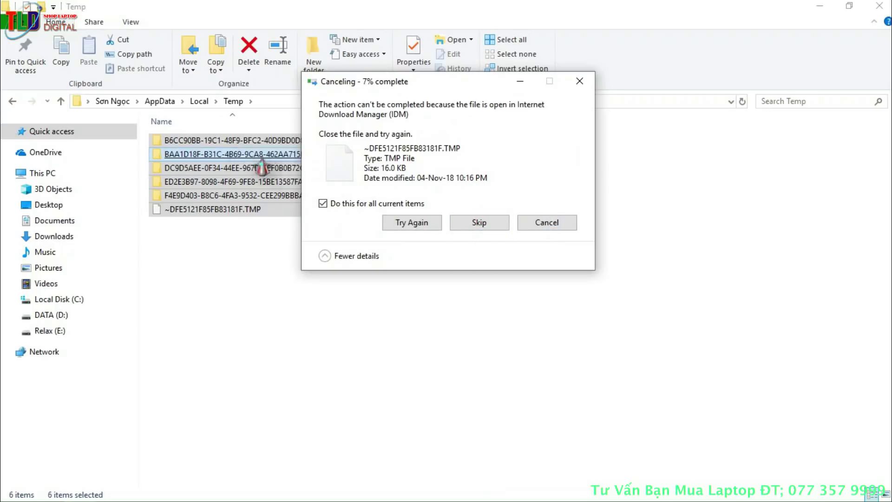
Permanently delete the contents of the B6CC90BB folder, granting administrator permission for the first files and skipping all the remaining protected ones
double_click(277, 144)
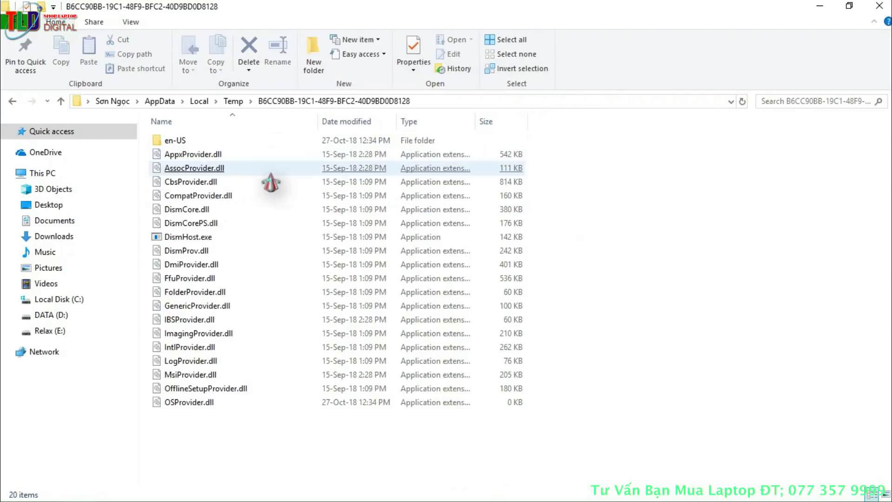
key("ctrl+a")
key("shift+Delete")
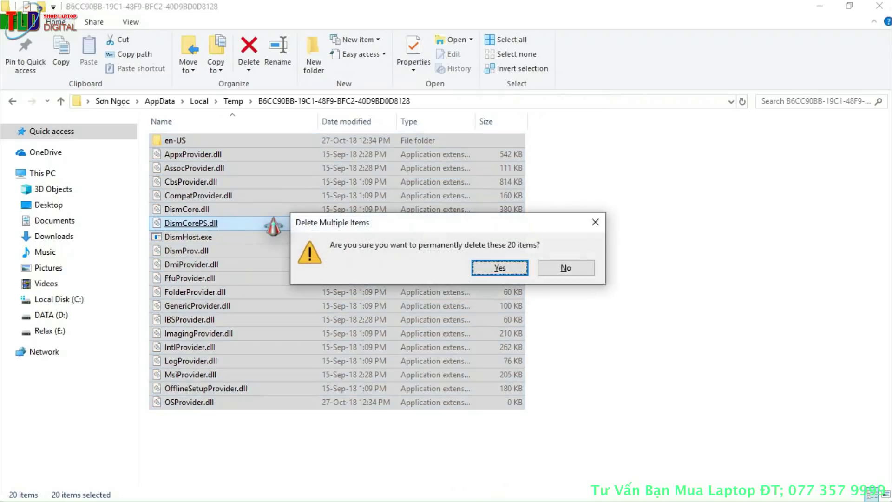
key("Return")
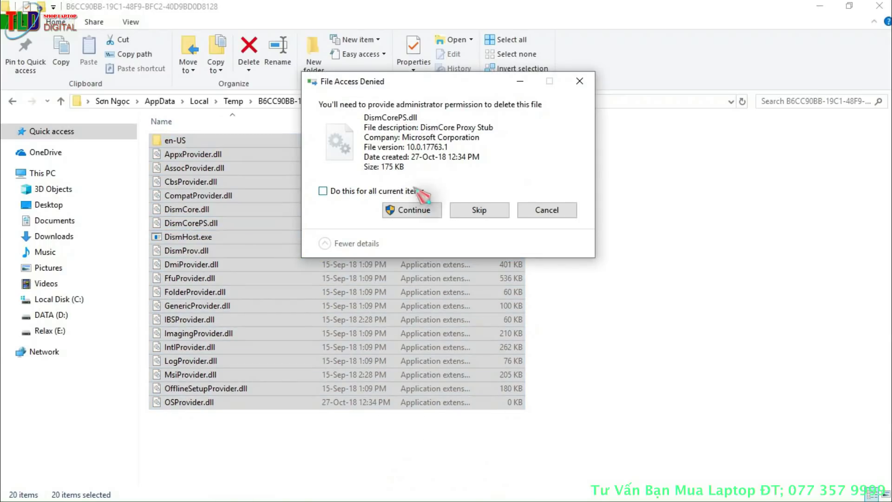
left_click(423, 211)
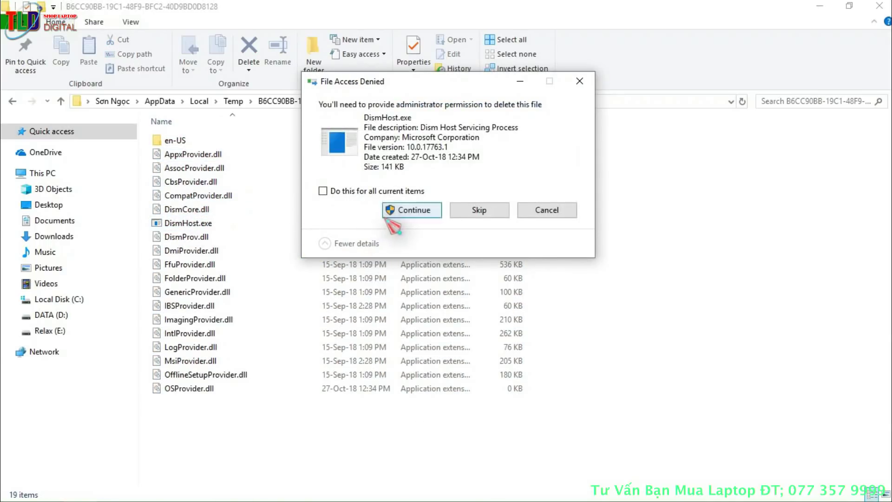
left_click(391, 215)
left_click(421, 212)
left_click(381, 192)
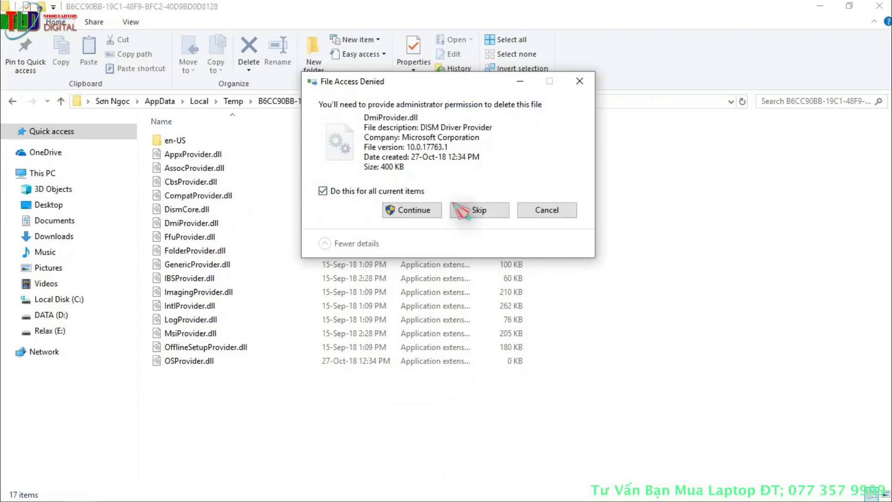
left_click(479, 212)
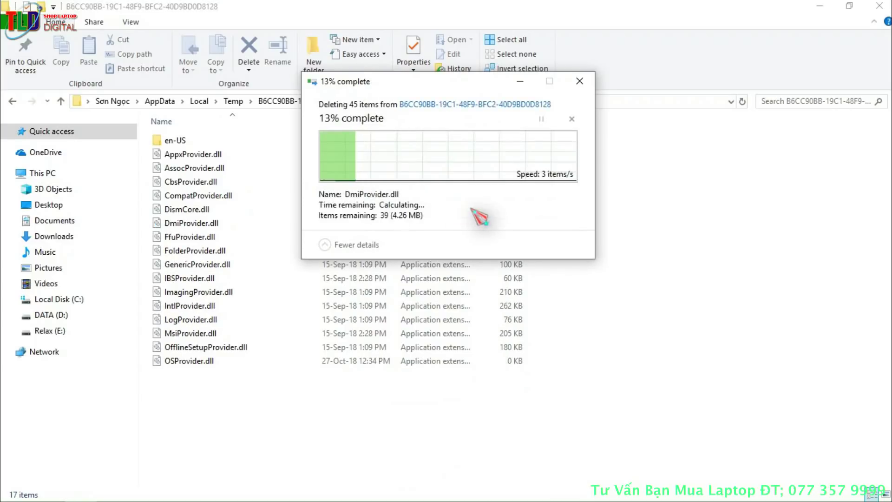
From Temp, open the BAA1D18F-B31C-4B69-9CA8-462AA715FE26 folder and permanently delete all its contents with administrator permission
left_click(61, 101)
double_click(232, 157)
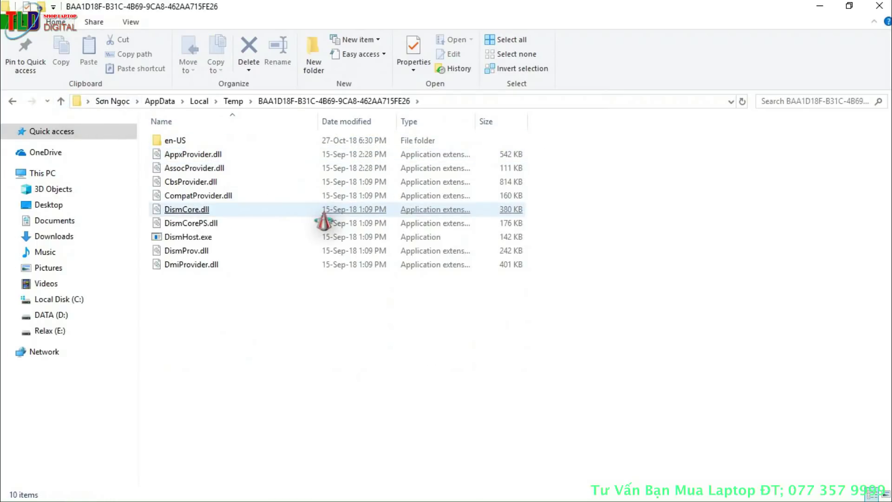
key("ctrl+a")
key("shift+Delete")
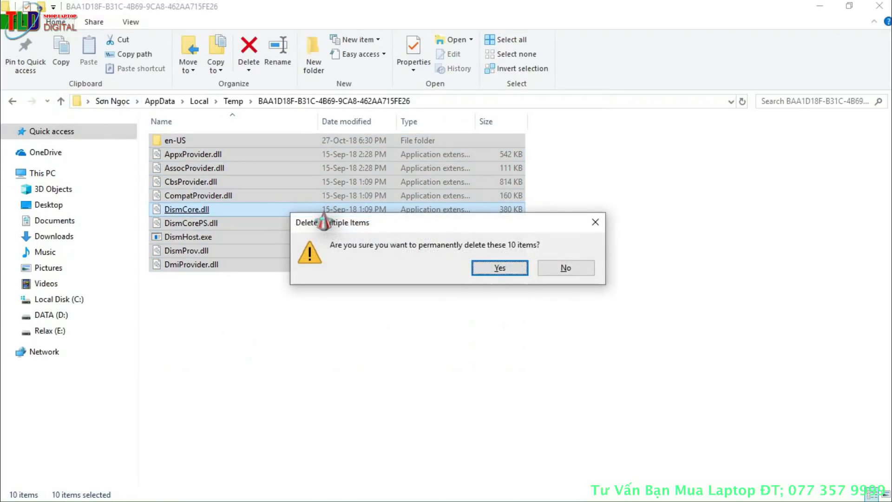
key("Return")
left_click(409, 211)
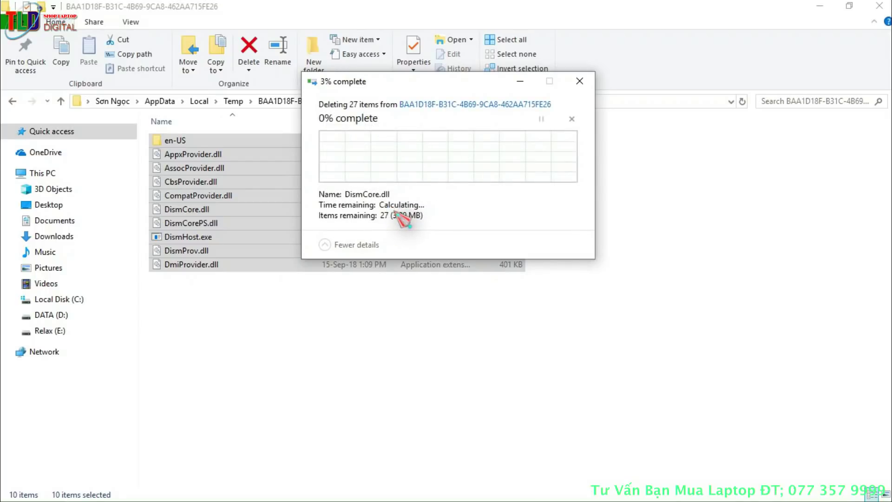
From Temp, open the DC9D5AEE-0F34-44EE-967D-2EF0B0B72CC6 folder and permanently delete all its contents, granting administrator permission for all items
left_click(61, 100)
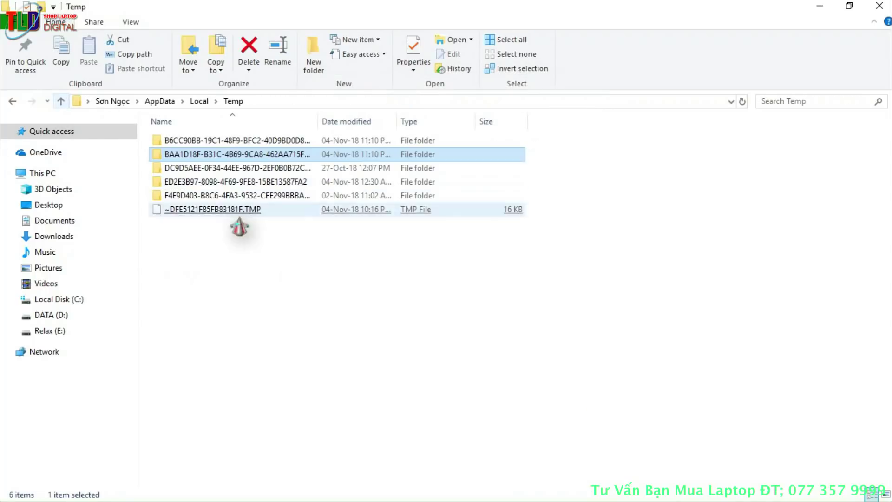
double_click(207, 170)
left_click(206, 174)
key("ctrl+a")
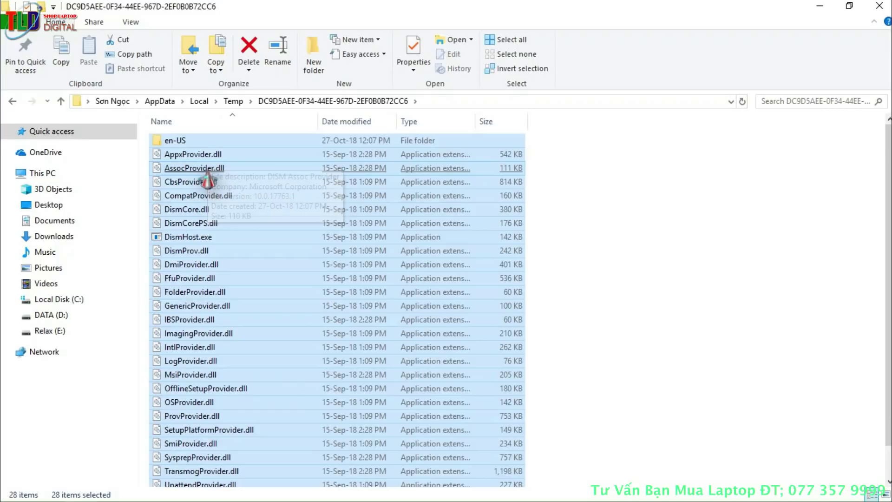
key("shift+Delete")
key("Return")
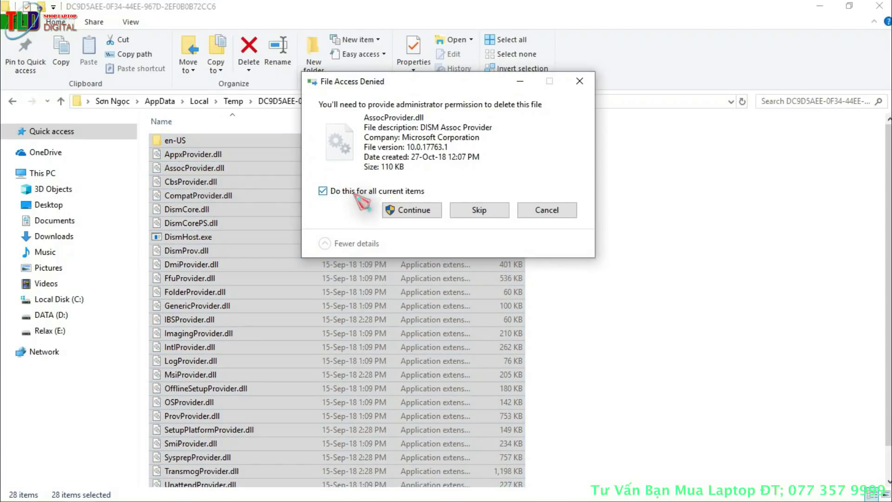
left_click(390, 210)
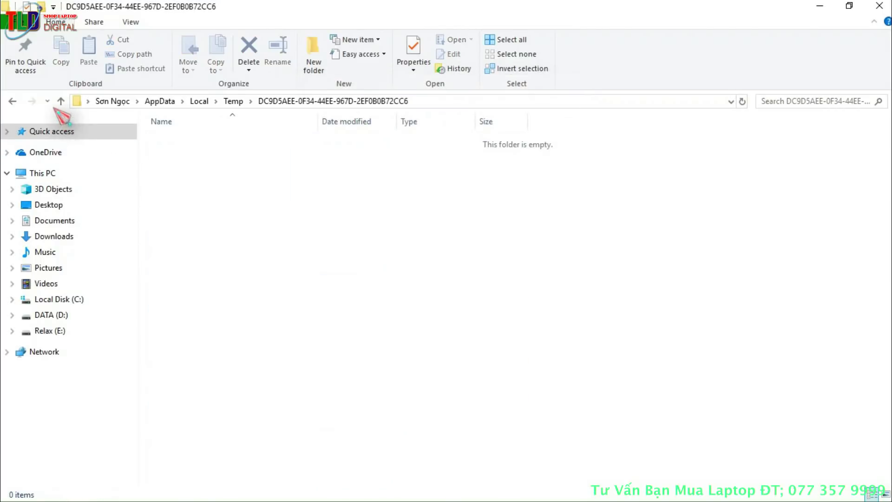
Return to Temp, open the ED2E3B97-8098-4F69-9FE8-15BE13587FA2 folder and permanently delete all its contents
left_click(61, 101)
double_click(205, 182)
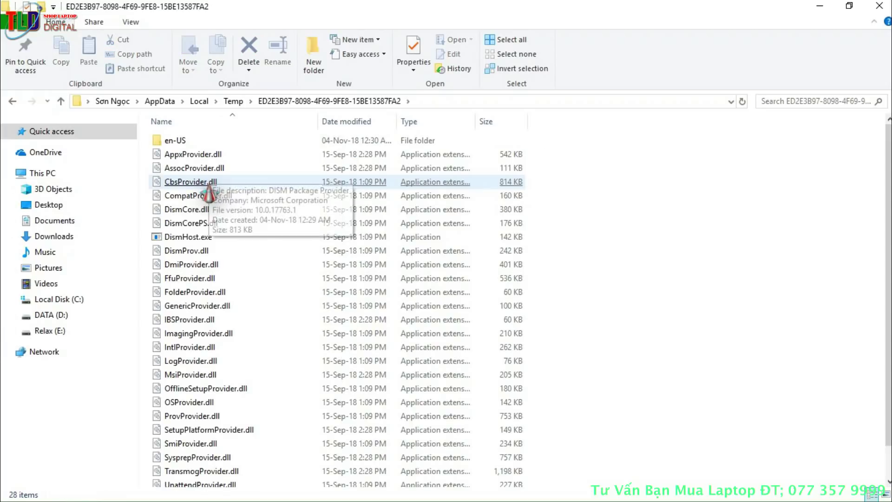
left_click(207, 183)
key("ctrl+a")
key("shift+Delete")
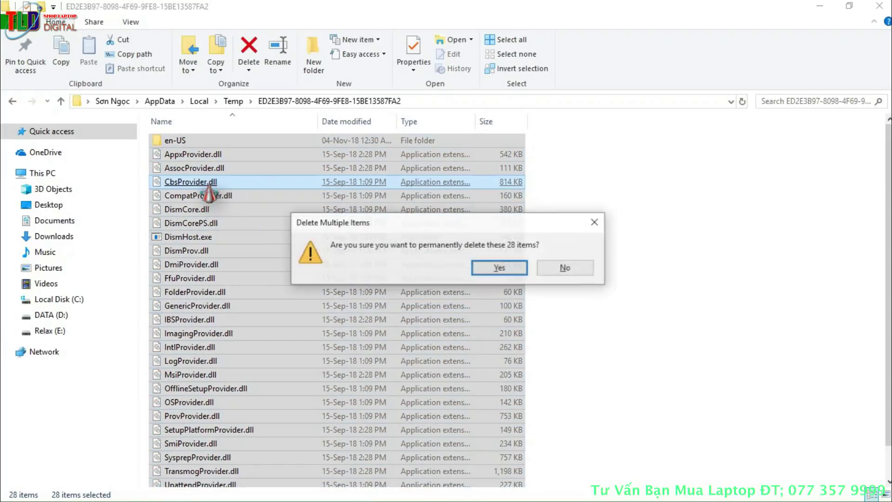
key("Return")
key("Return")
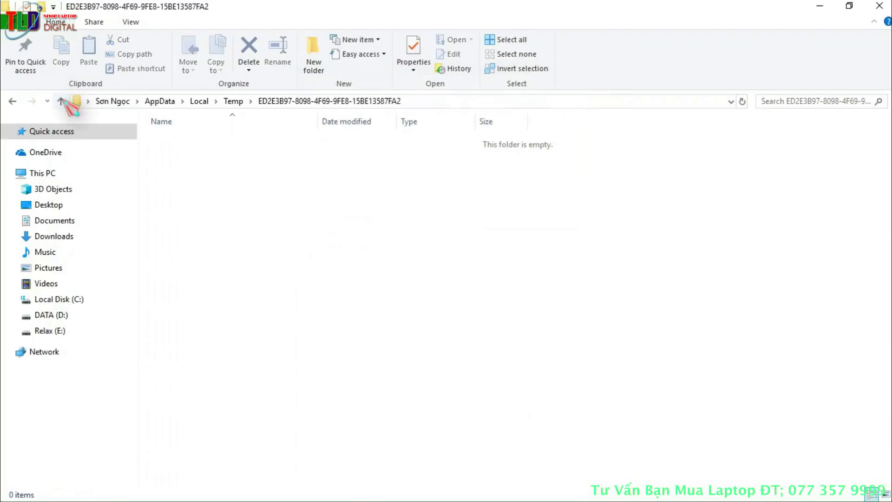
From Temp, open the F4E9D403-B8C6-4FA3-9532-CEE299BBBA5C folder and delete DismHost.exe to the Recycle Bin
left_click(61, 101)
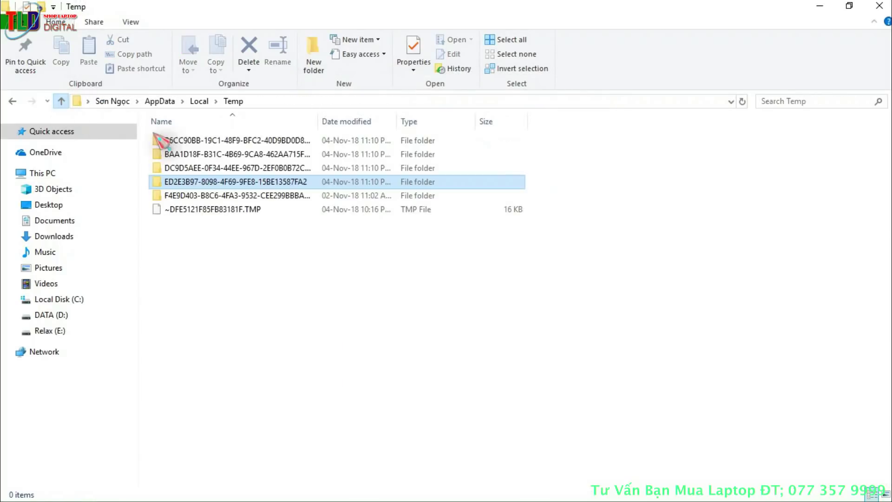
double_click(183, 195)
key("ctrl+a")
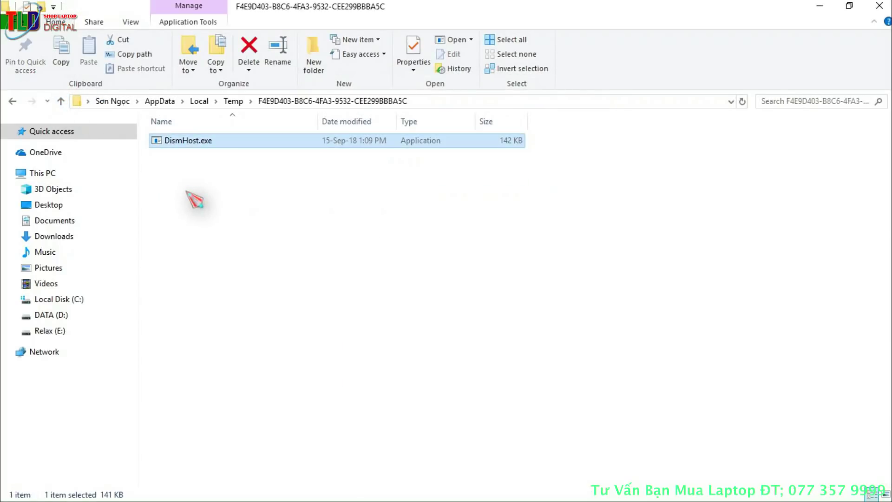
key("Delete")
key("Return")
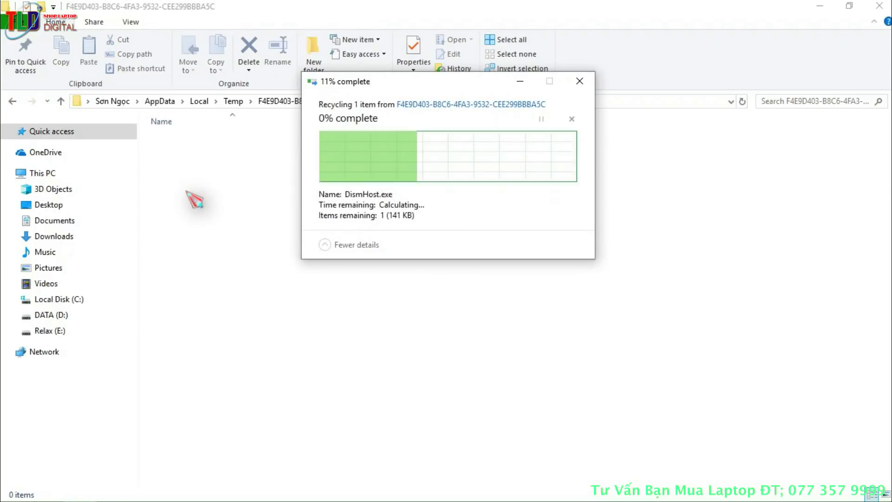
Return to Temp and delete the B6CC90BB folder itself
left_click(60, 101)
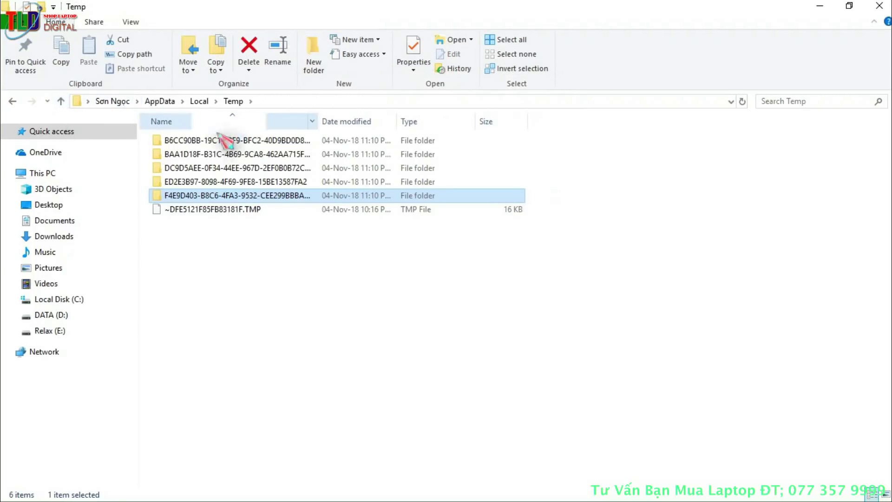
left_click(210, 142)
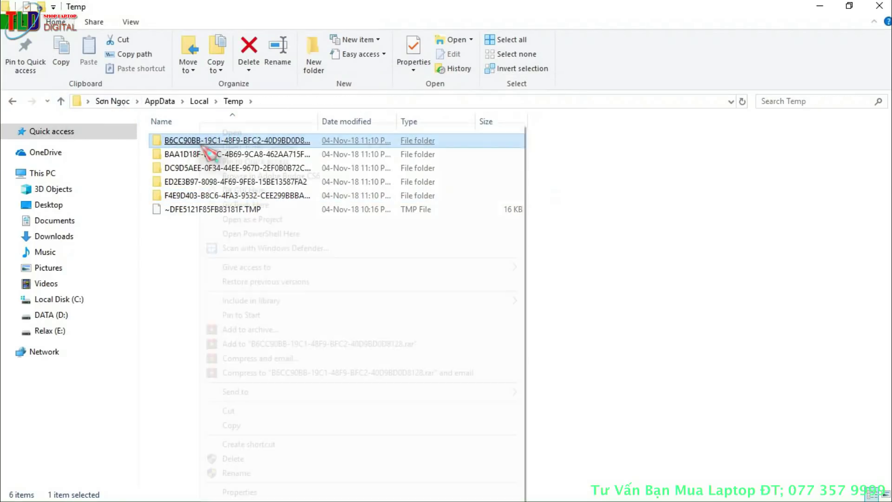
right_click(204, 152)
left_click(246, 459)
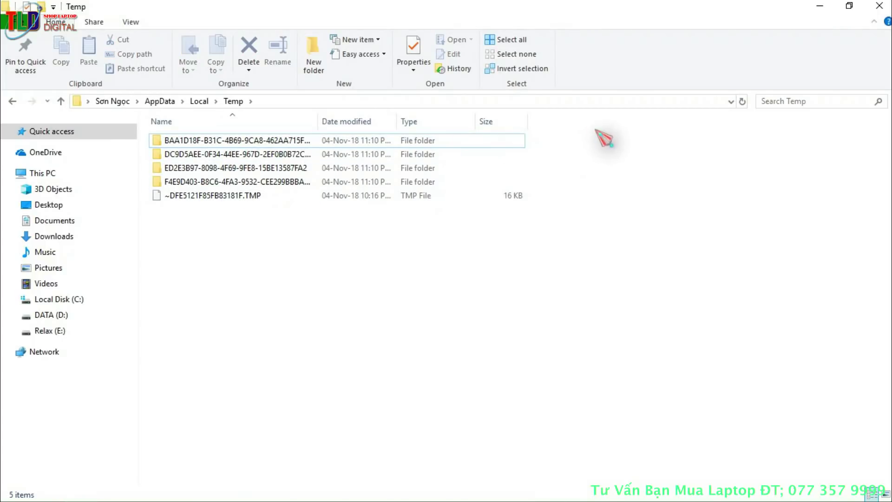
Delete the DC9D5AEE, ED2E3B97, F4E9D403 and BAA1D18F folders from Temp, leaving the TMP file, and close the window
left_click_drag(558, 145, 431, 185)
key("Delete")
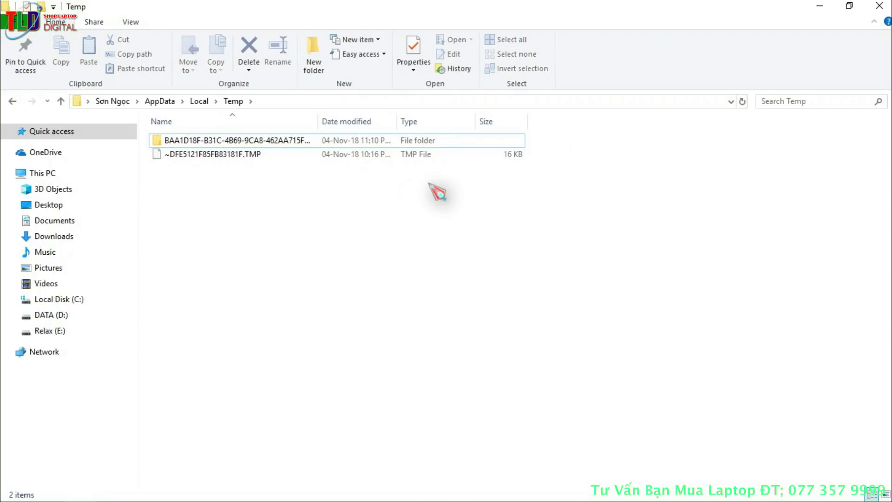
right_click(226, 142)
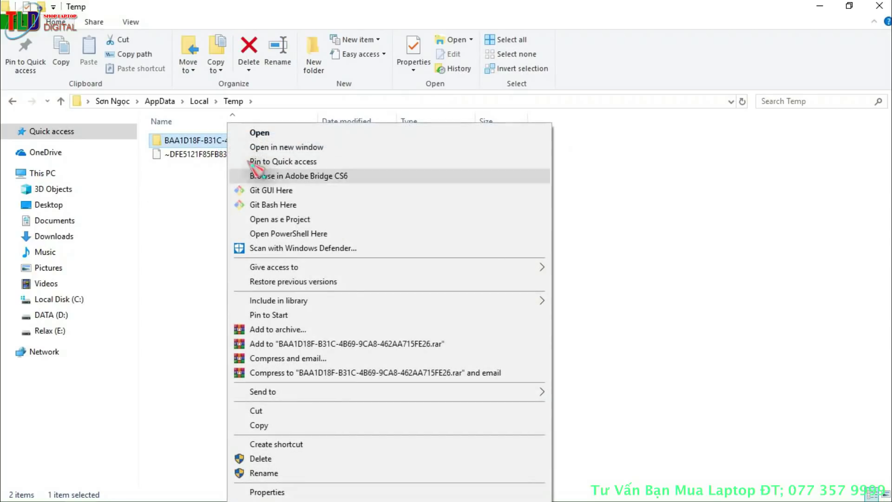
left_click(299, 458)
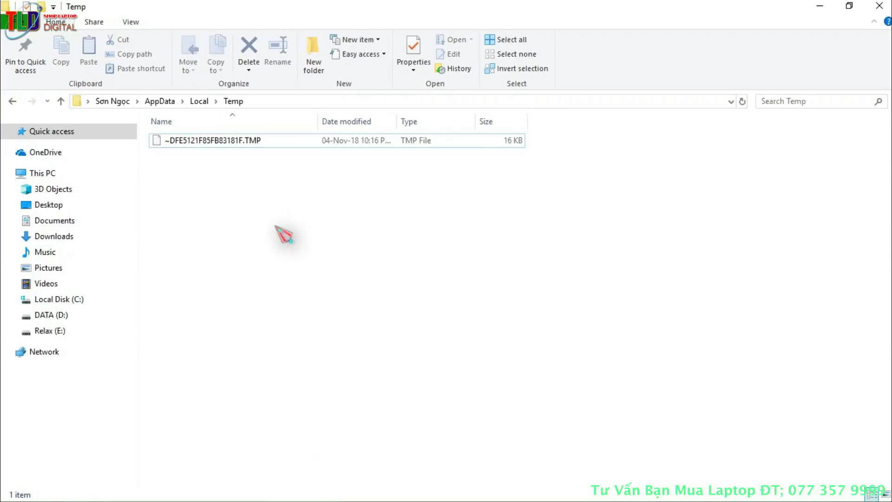
left_click(879, 5)
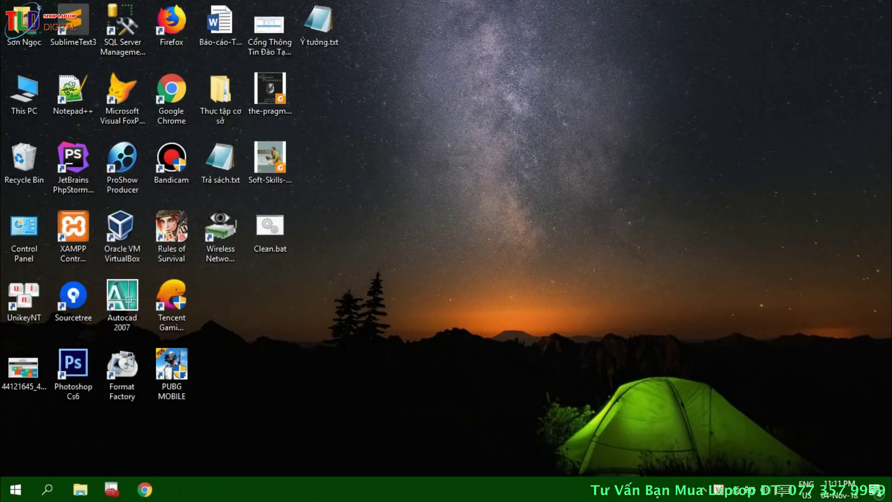
Open the Recent folder by running the command "recent places"
key("super+r")
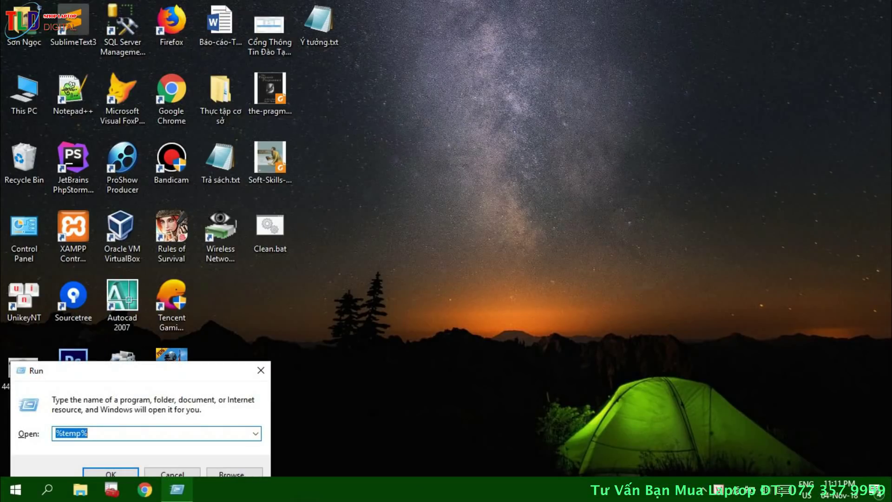
type("rêcn")
key("BackSpace")
key("BackSpace")
type("e")
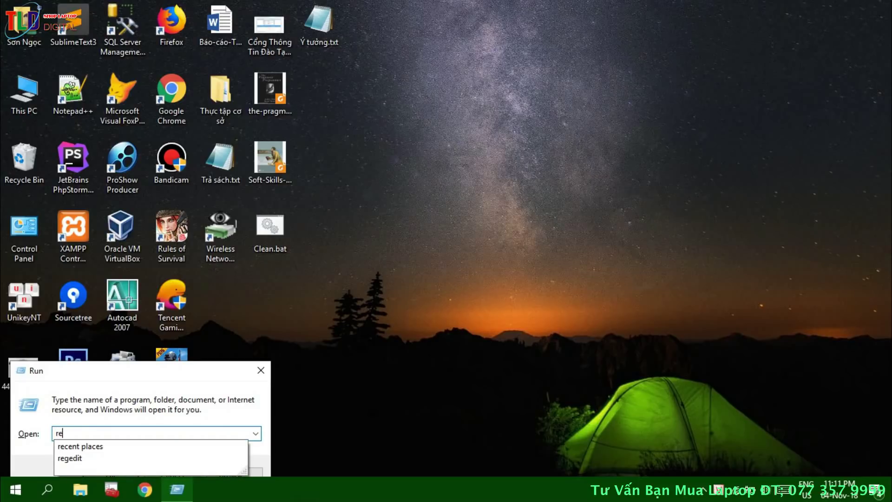
type("n")
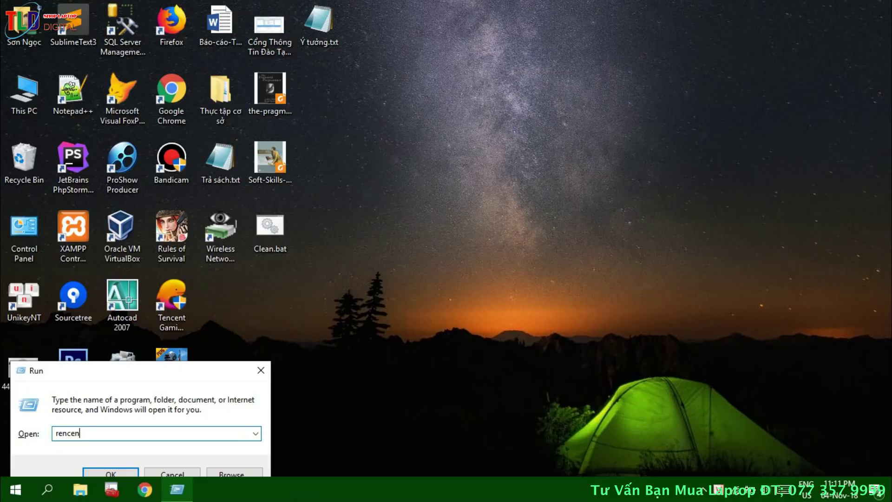
key("BackSpace")
type("ce")
key("BackSpace")
type("ecent")
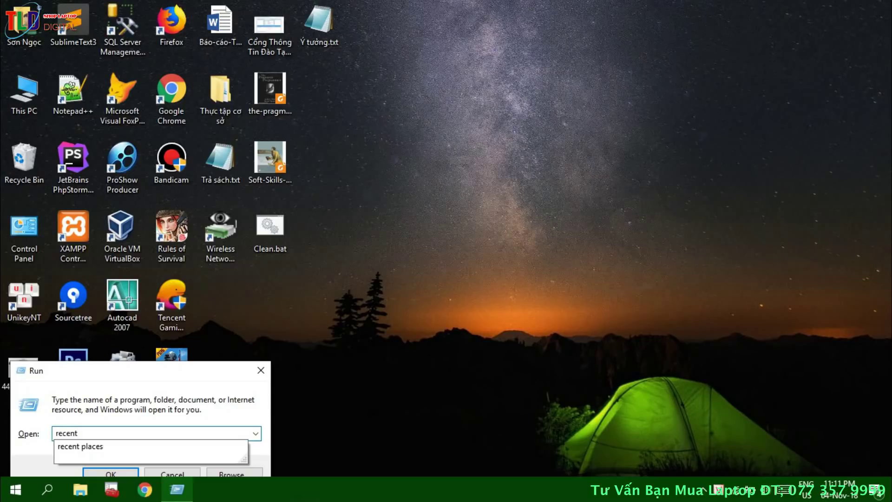
type(" places")
key("Return")
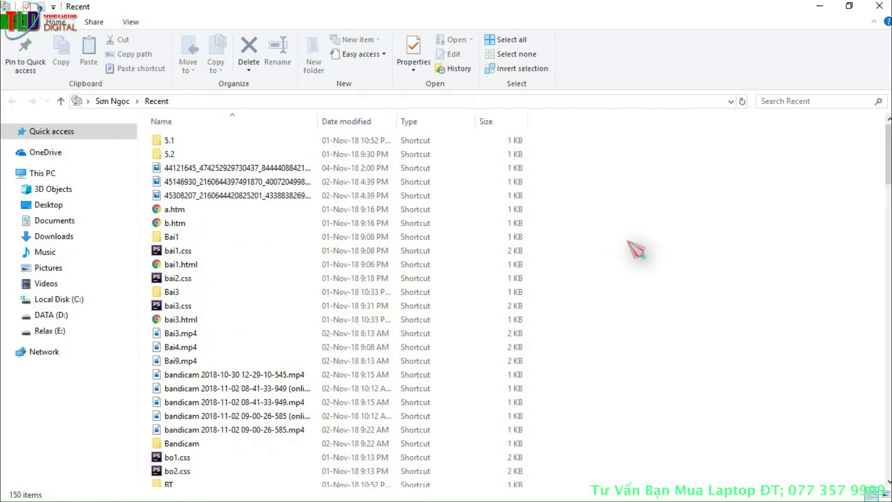
Delete all the shortcuts in the Recent folder and close its window
scroll(637, 251, "down", 5)
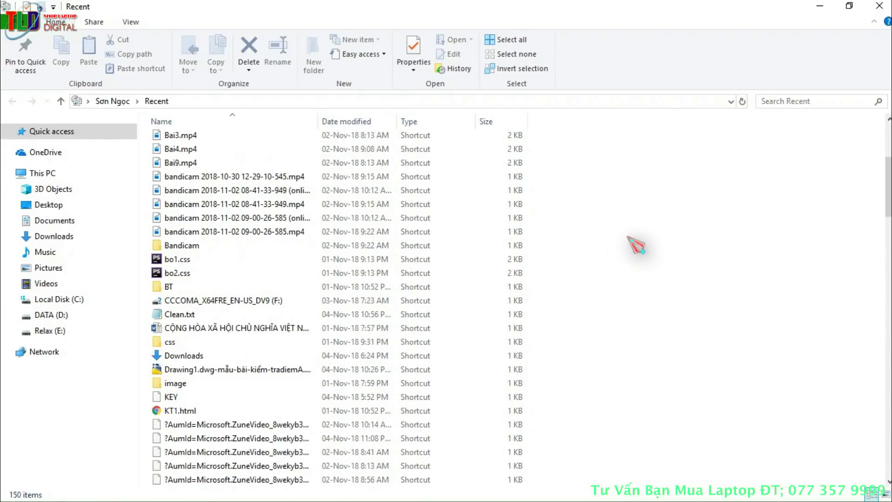
key("ctrl+a")
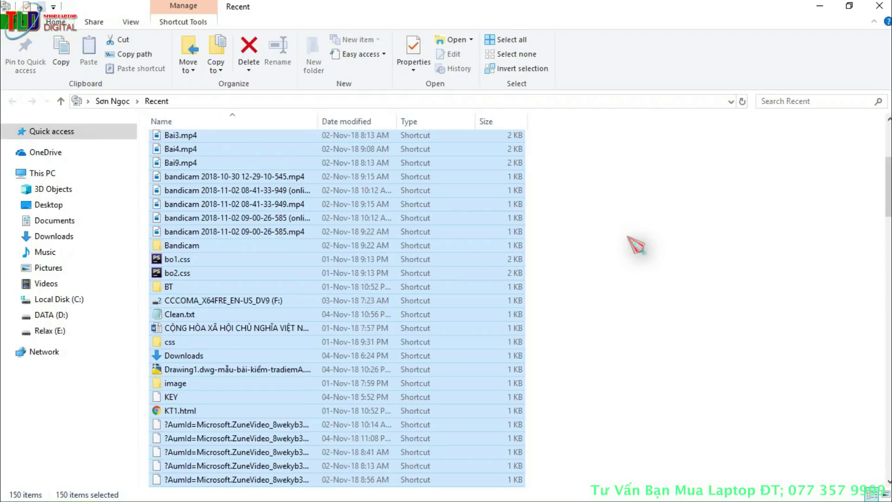
key("Delete")
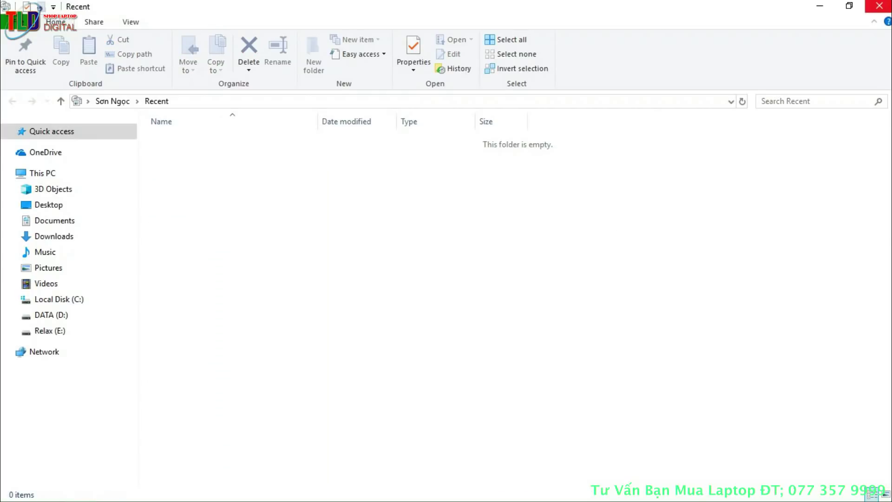
key("alt+F4")
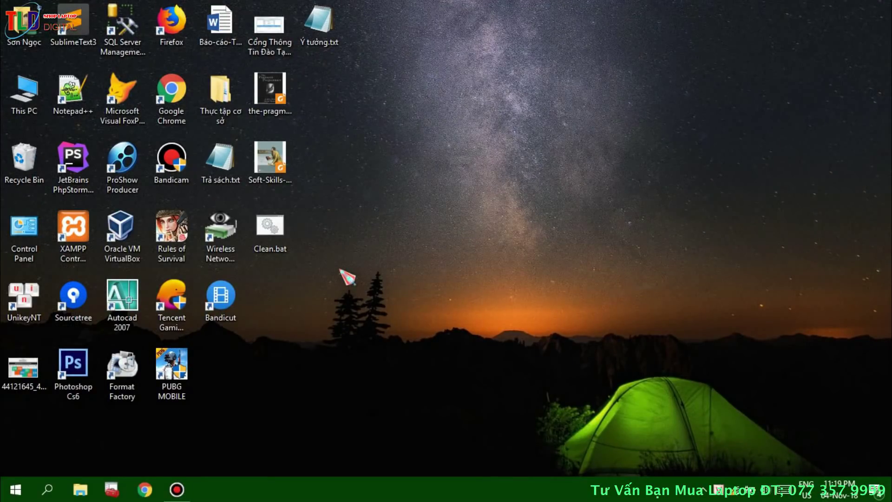
Open the Windows Prefetch folder by running the command "prefetch"
key("super+r")
type("pre")
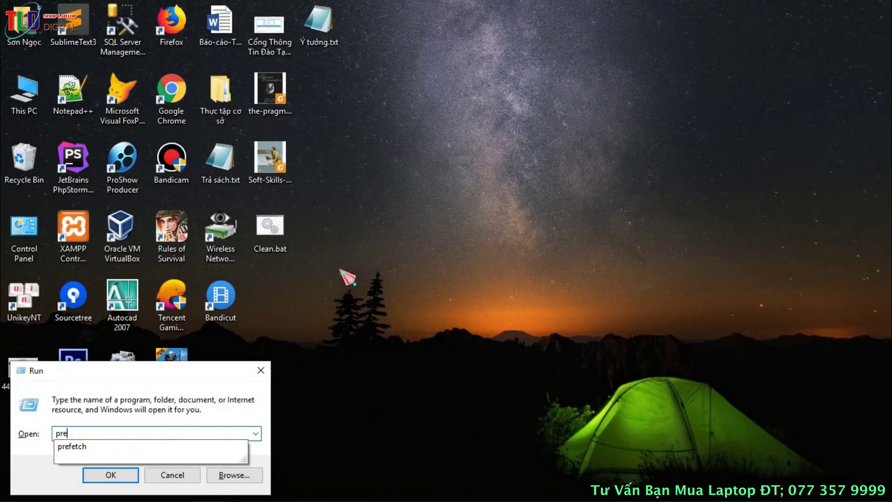
type("fetch")
key("Return")
Permanently delete everything in the Prefetch folder, skipping all files in use, and close the Explorer window
left_click(755, 231)
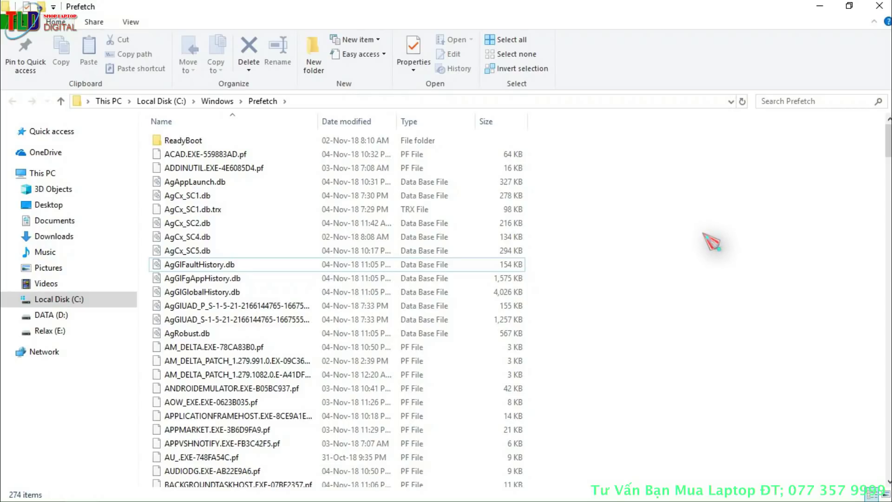
key("ctrl+a")
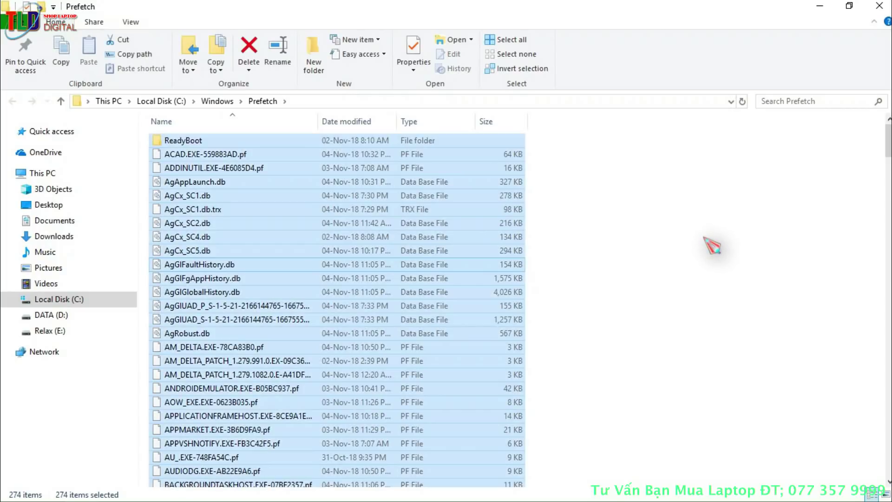
key("shift+Delete")
key("Return")
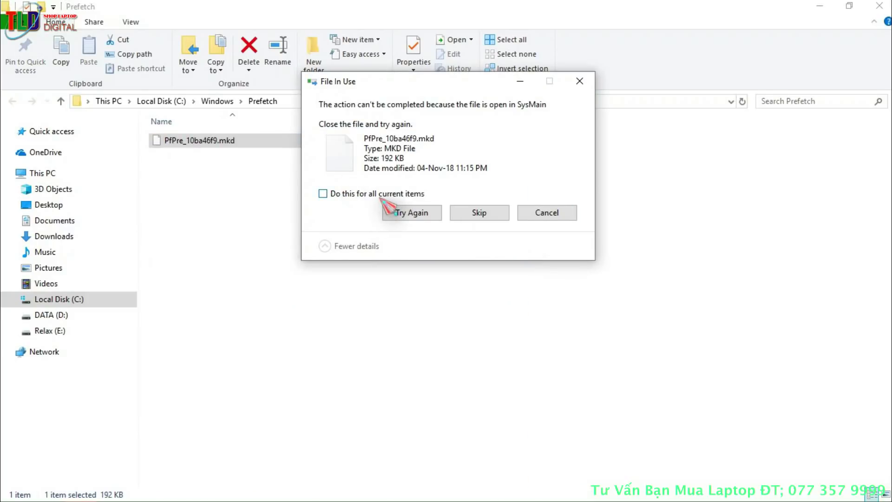
left_click(409, 195)
left_click(480, 213)
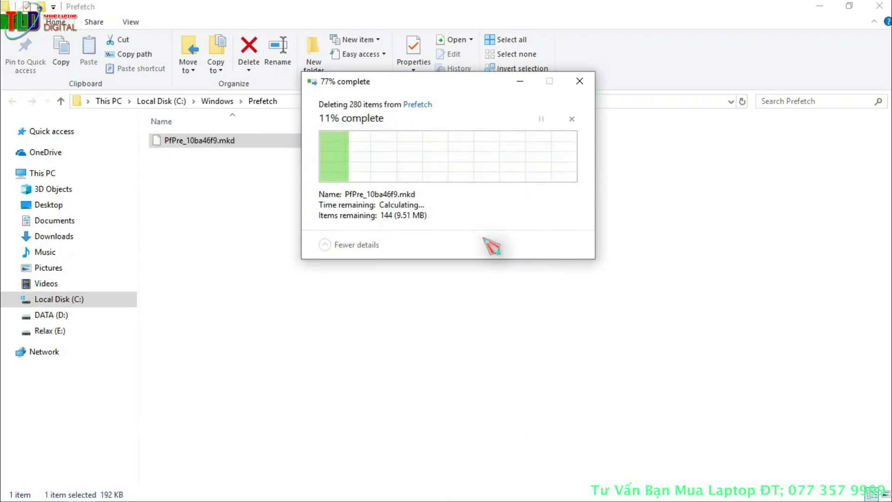
left_click(60, 100)
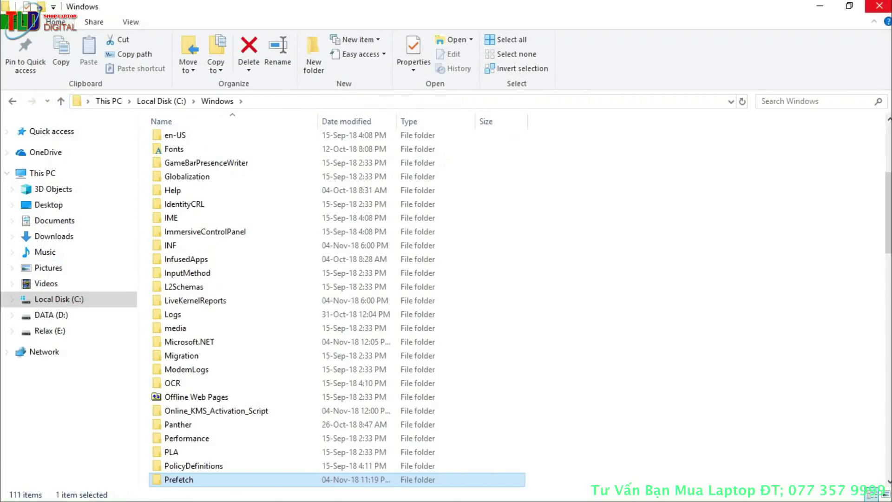
left_click(879, 6)
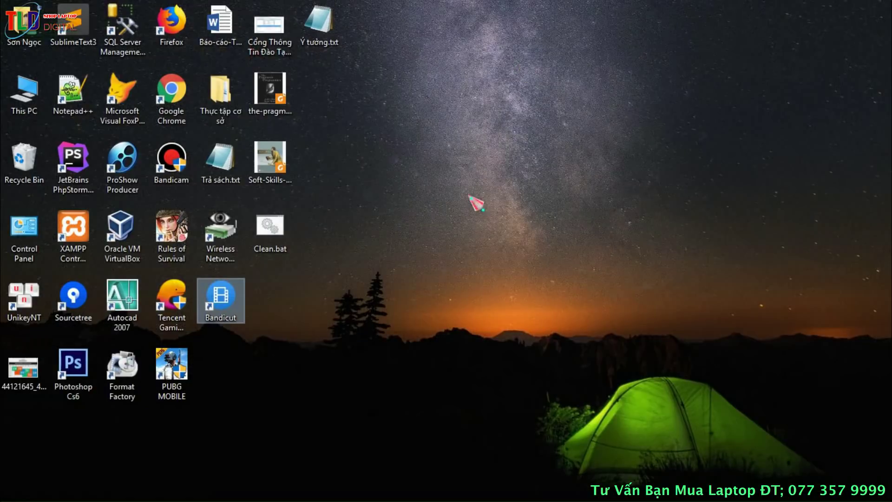
right_click(440, 162)
left_click(498, 201)
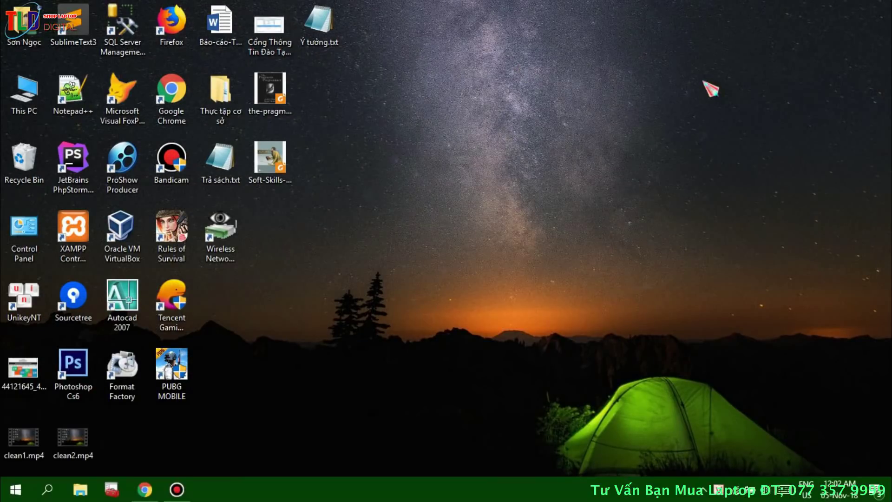